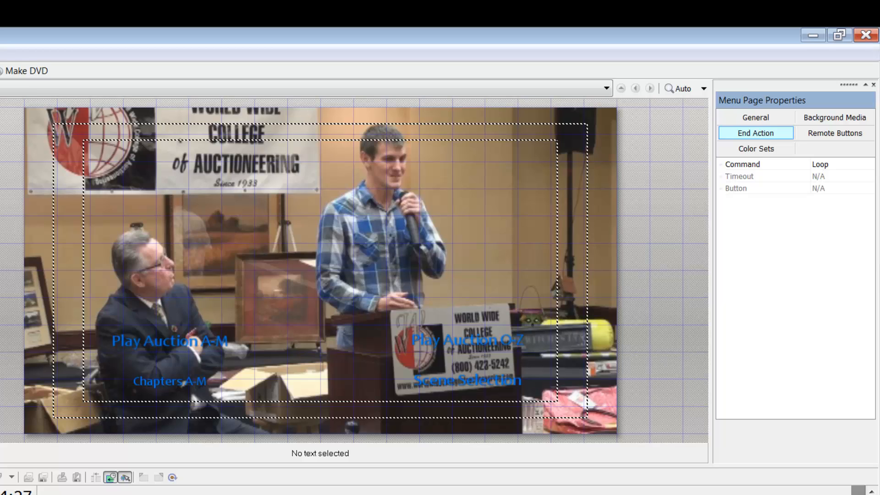
- Inspect the link destinations of the Play Auction A-M and Play Auction O-Z menu buttons
{"action": "left_click", "coordinate": [210, 340]}
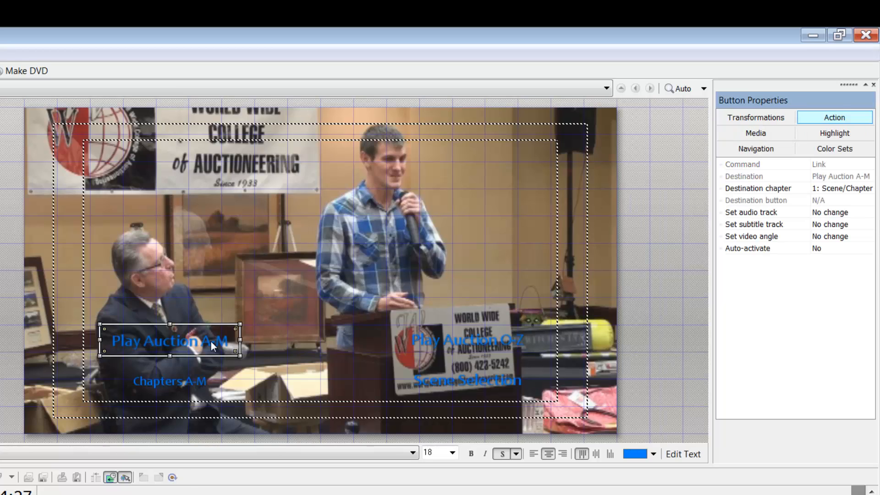
{"action": "left_click", "coordinate": [464, 342]}
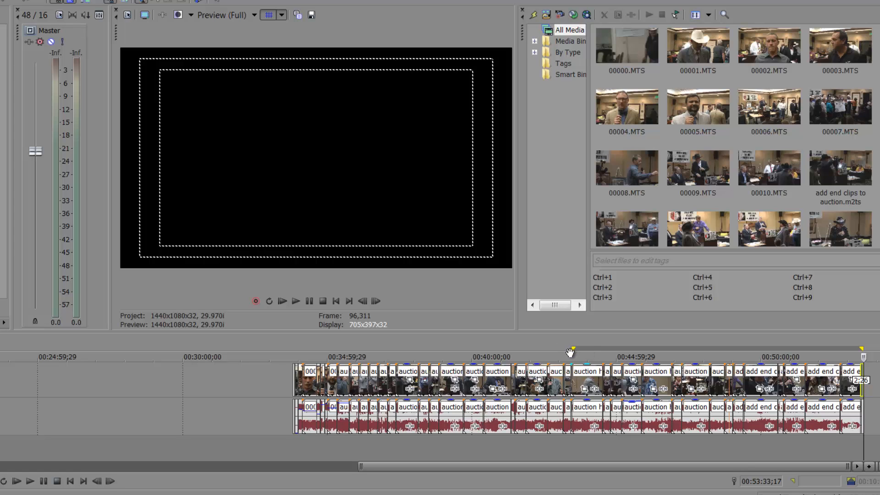
- Find the crossfade near 00:43:26, then set the loop region start at 00:33:49;11
{"action": "left_click", "coordinate": [570, 352]}
{"action": "scroll", "coordinate": [573, 377], "scroll_direction": "up", "scroll_amount": 10}
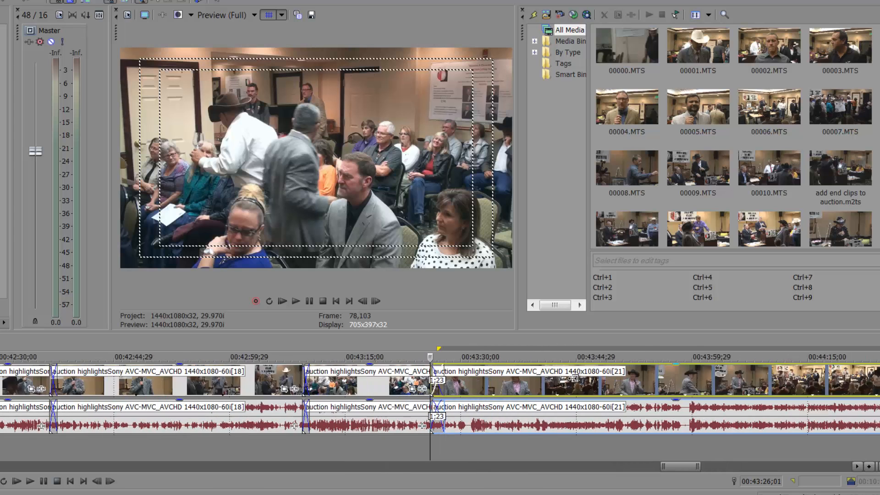
{"action": "scroll", "coordinate": [573, 378], "scroll_direction": "up", "scroll_amount": 5}
{"action": "left_click", "coordinate": [455, 445]}
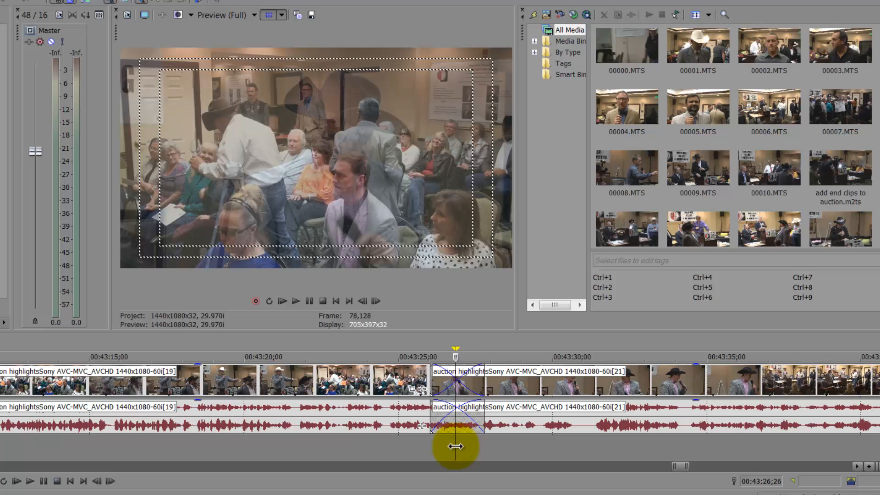
{"action": "scroll", "coordinate": [455, 446], "scroll_direction": "down", "scroll_amount": 15}
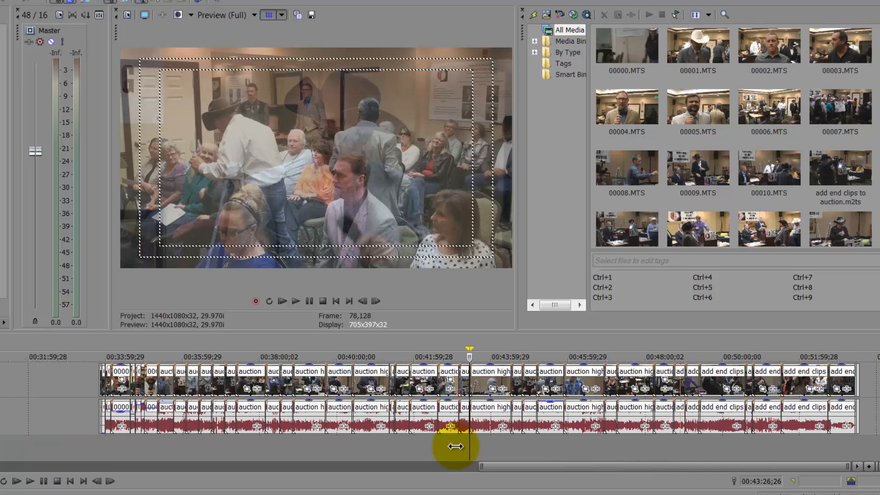
{"action": "left_click", "coordinate": [98, 384]}
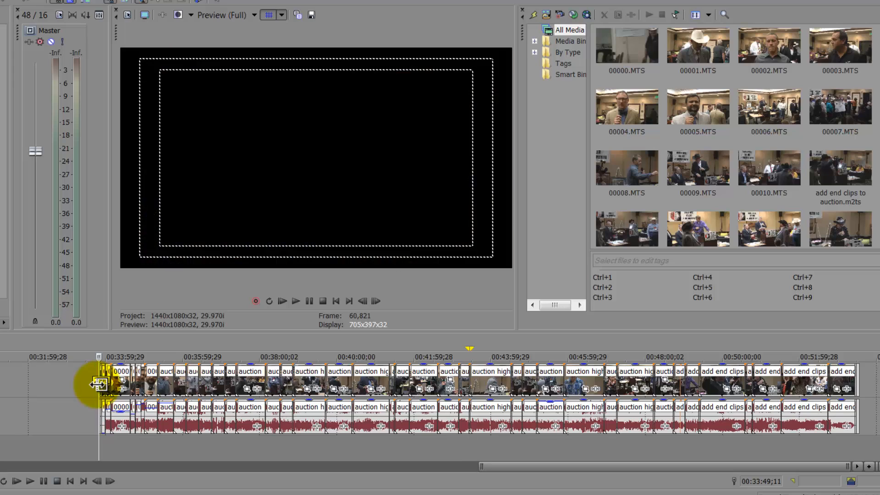
{"action": "key", "text": "i"}
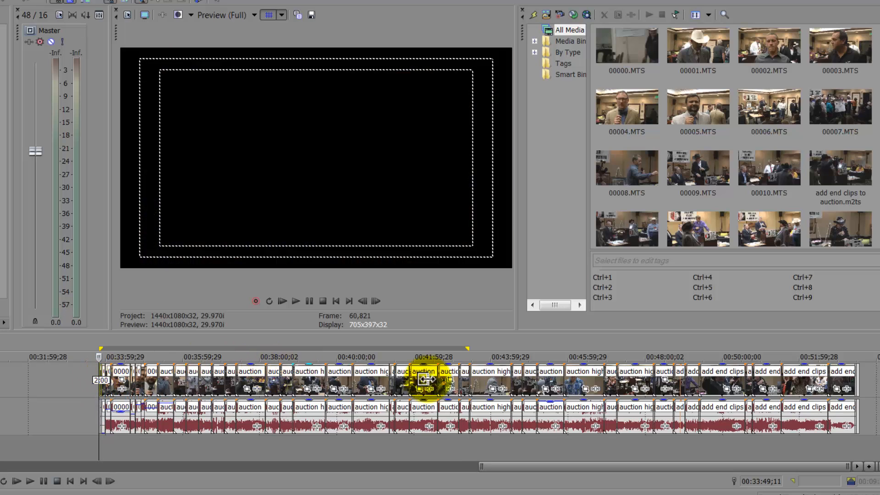
- Put the playhead exactly on the crossfade frame, then move it to the project end
{"action": "left_click", "coordinate": [469, 420]}
{"action": "scroll", "coordinate": [471, 418], "scroll_direction": "up", "scroll_amount": 5}
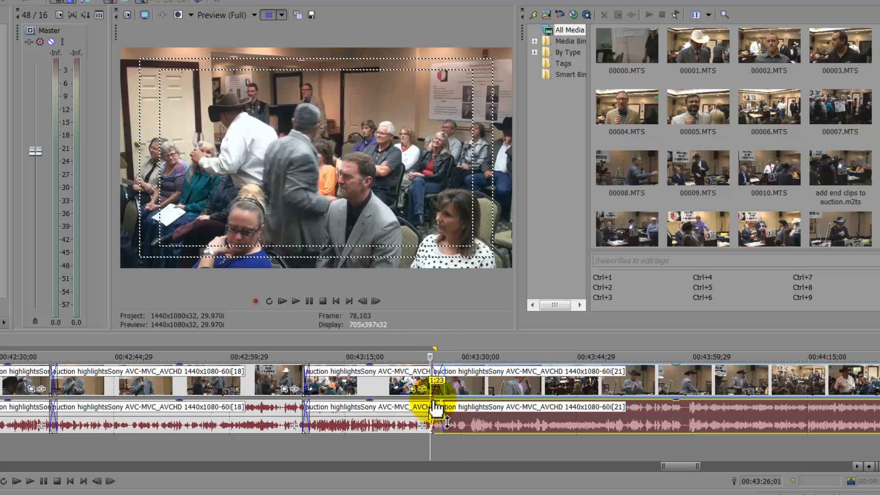
{"action": "left_click", "coordinate": [436, 452]}
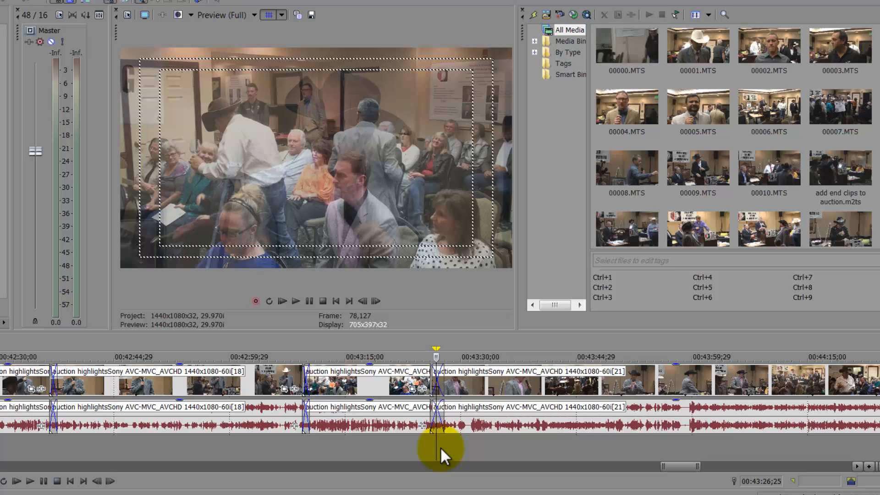
{"action": "scroll", "coordinate": [441, 445], "scroll_direction": "down", "scroll_amount": 10}
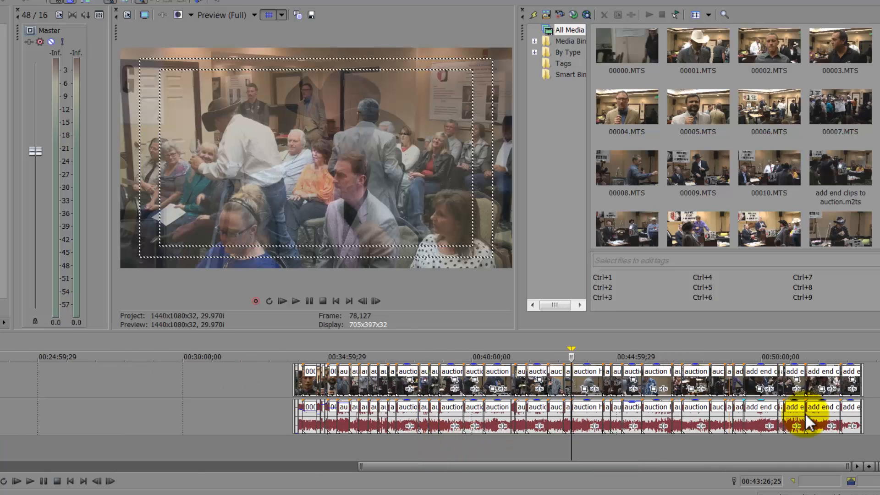
{"action": "left_click", "coordinate": [862, 388]}
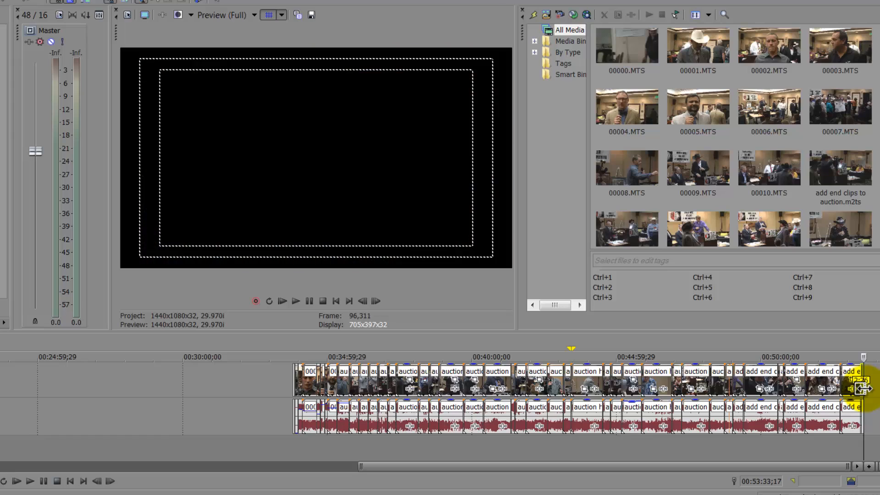
- Extend the loop end to the project end, check the A-M buttons' links, and open Play Auction A-M
{"action": "key", "text": "o"}
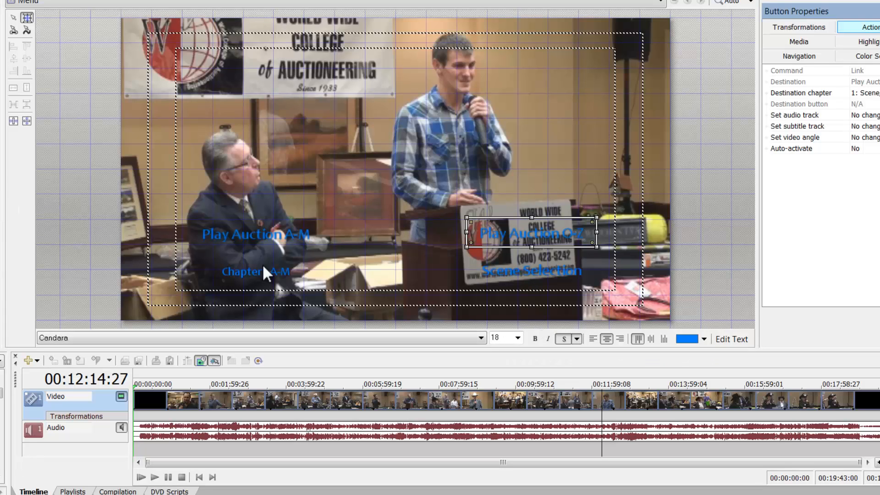
{"action": "left_click", "coordinate": [244, 272]}
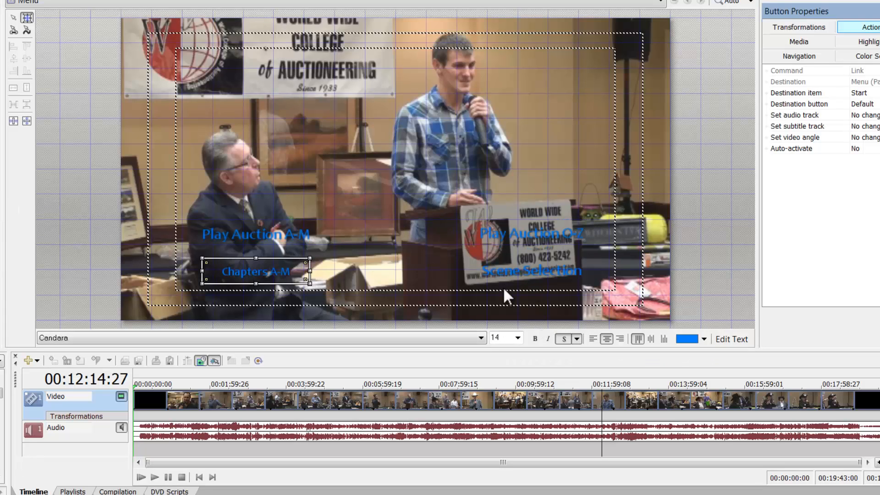
{"action": "left_click", "coordinate": [270, 236]}
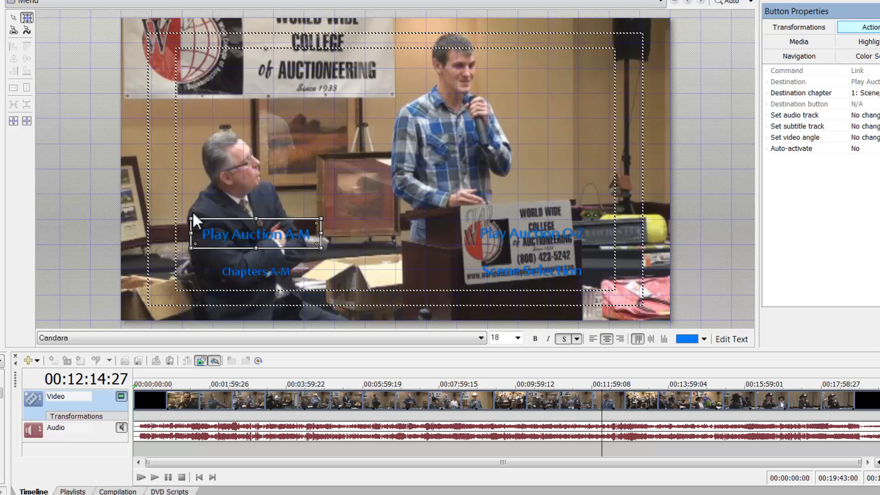
{"action": "double_click", "coordinate": [231, 236]}
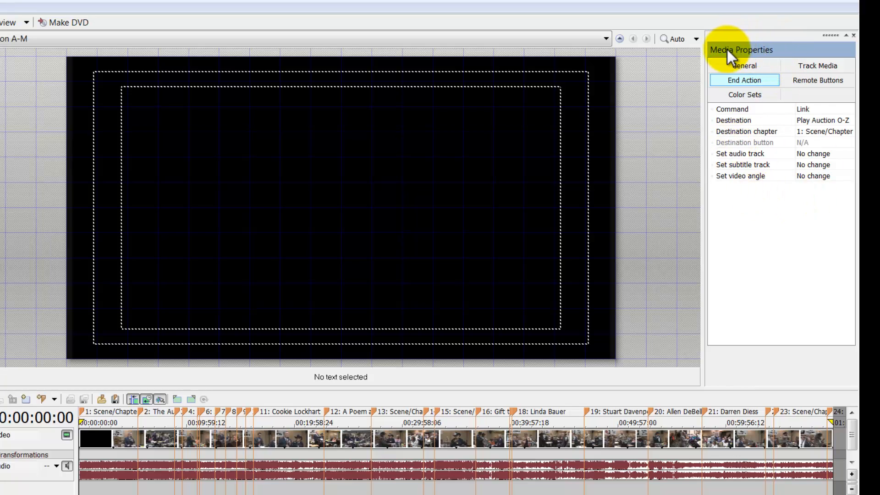
{"action": "left_click", "coordinate": [824, 65]}
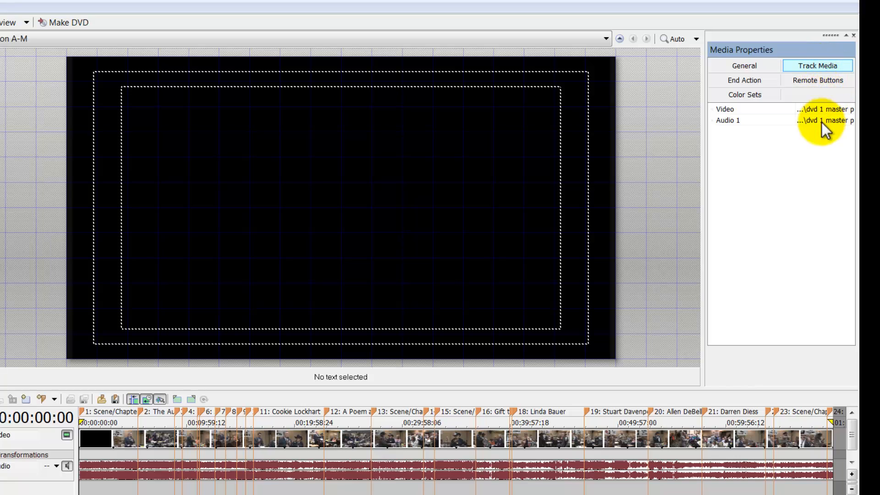
{"action": "left_click", "coordinate": [823, 79]}
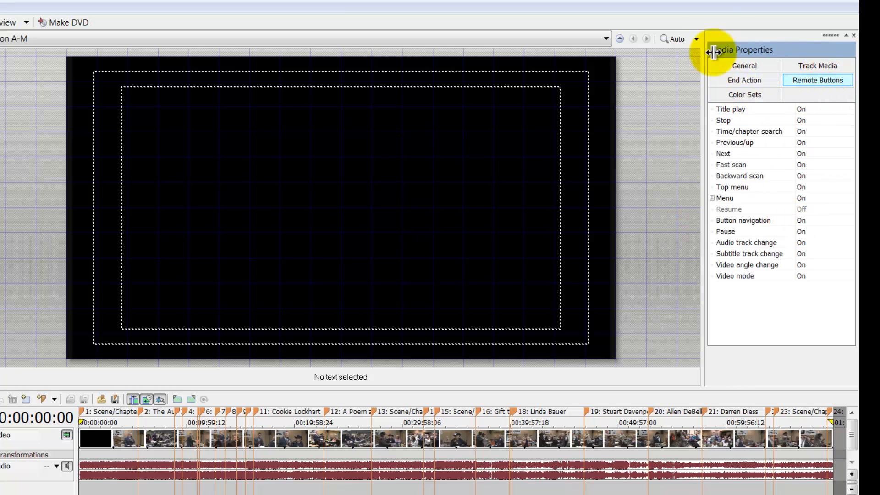
{"action": "left_click", "coordinate": [747, 66]}
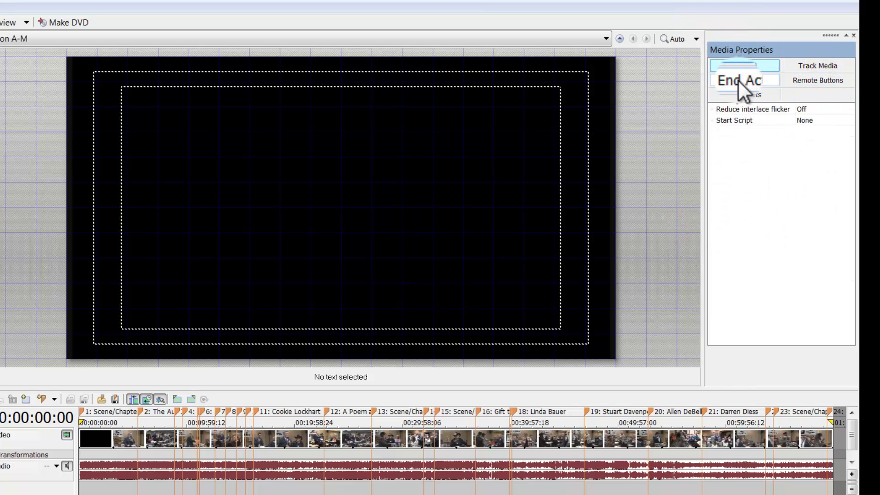
{"action": "left_click", "coordinate": [740, 82]}
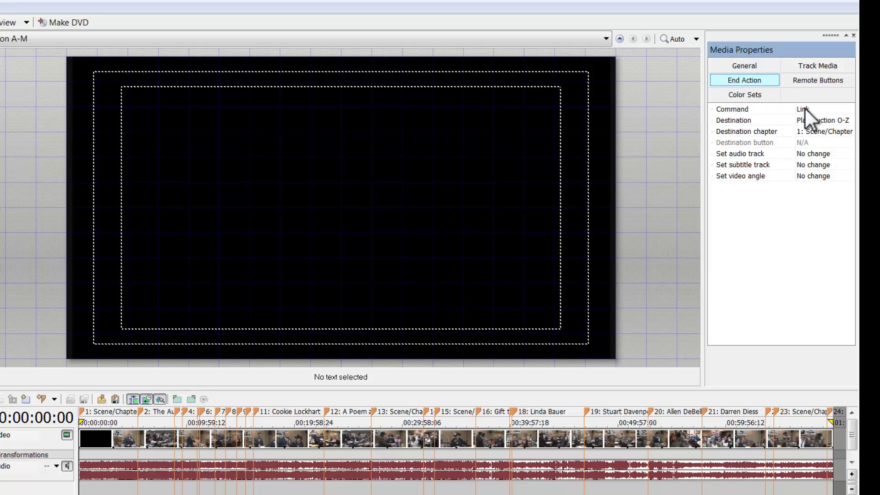
{"action": "left_click", "coordinate": [828, 110]}
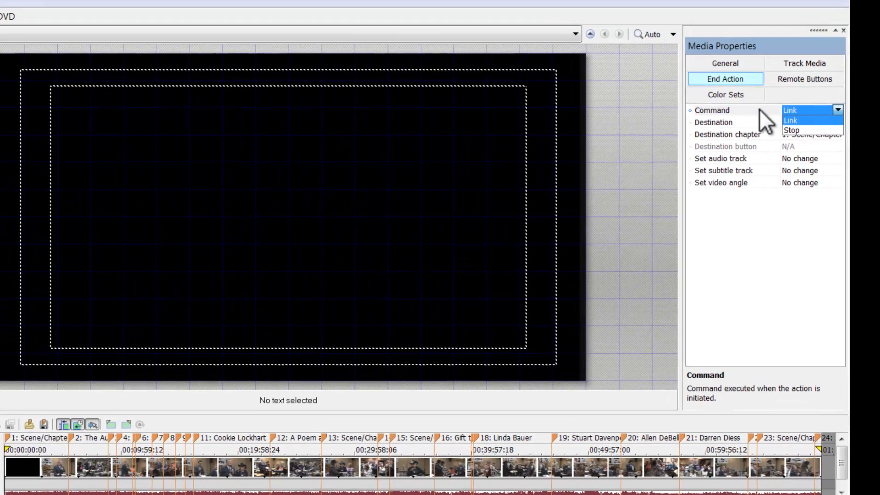
{"action": "left_click", "coordinate": [780, 107]}
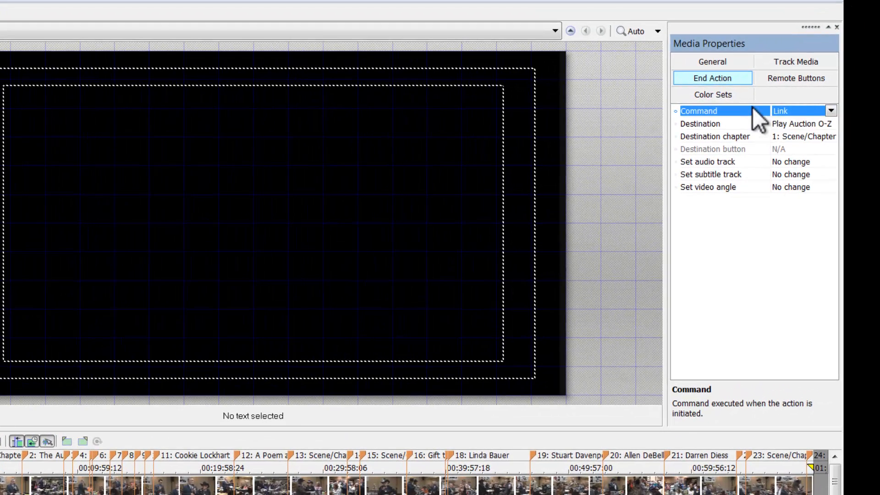
{"action": "left_click", "coordinate": [830, 111]}
{"action": "left_click", "coordinate": [784, 120]}
{"action": "left_click", "coordinate": [806, 125]}
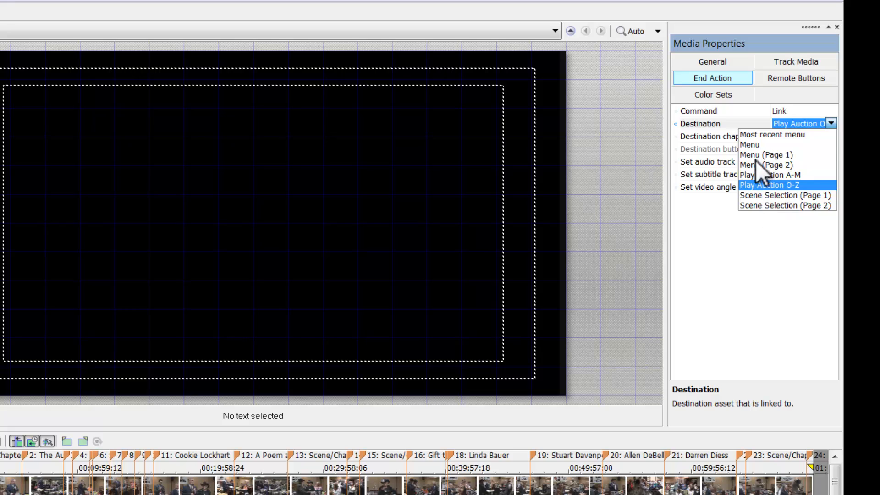
- Set the Play Auction A-M end action to Play Auction O-Z, chapter 1: Scene/Chapter
{"action": "left_click", "coordinate": [764, 185]}
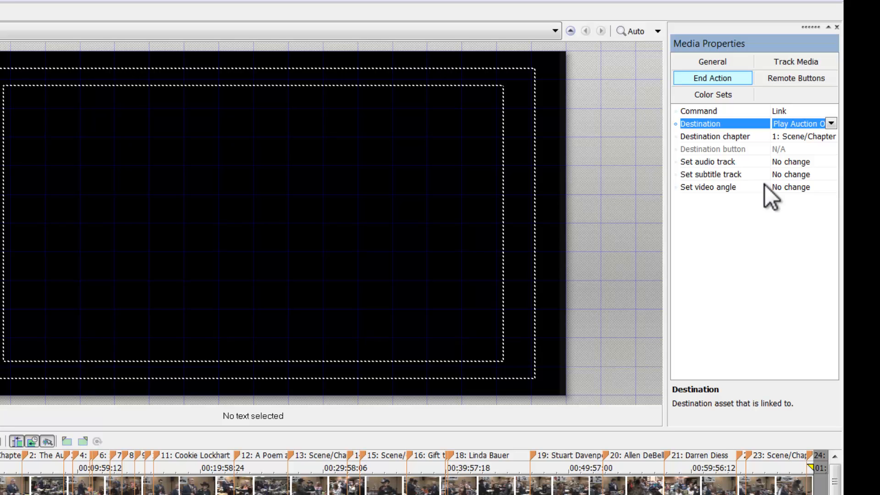
{"action": "left_click", "coordinate": [816, 136]}
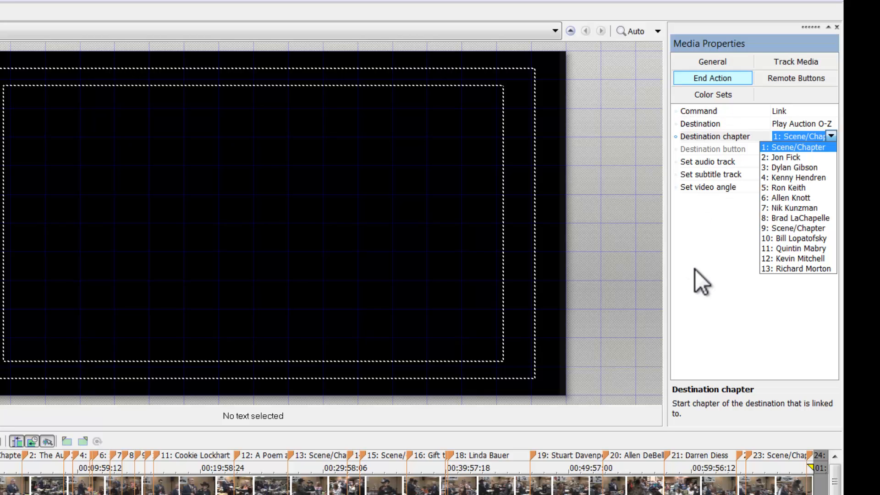
{"action": "left_click", "coordinate": [704, 286]}
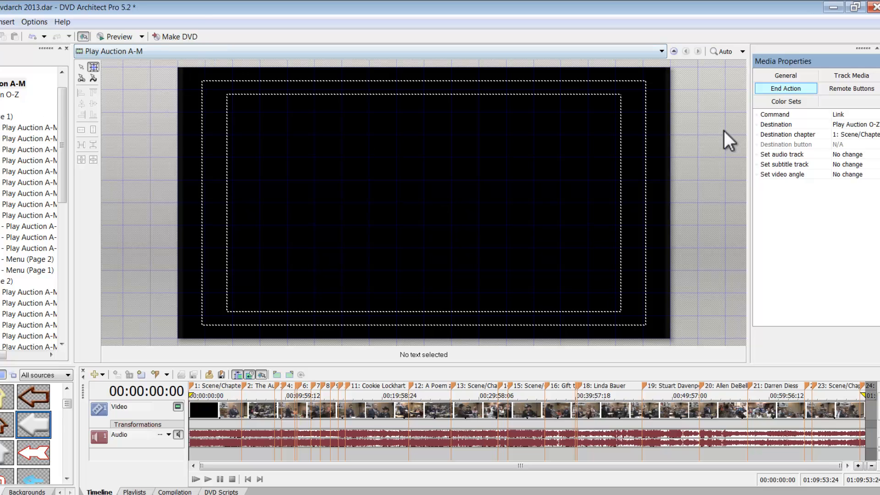
- Go back to the main menu page and open the Play Auction O-Z title to review its end action
{"action": "left_click", "coordinate": [673, 51]}
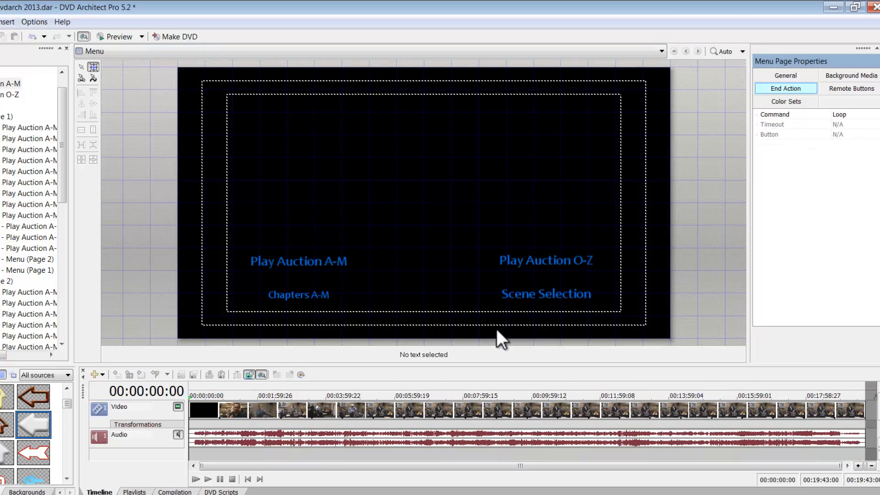
{"action": "double_click", "coordinate": [533, 260]}
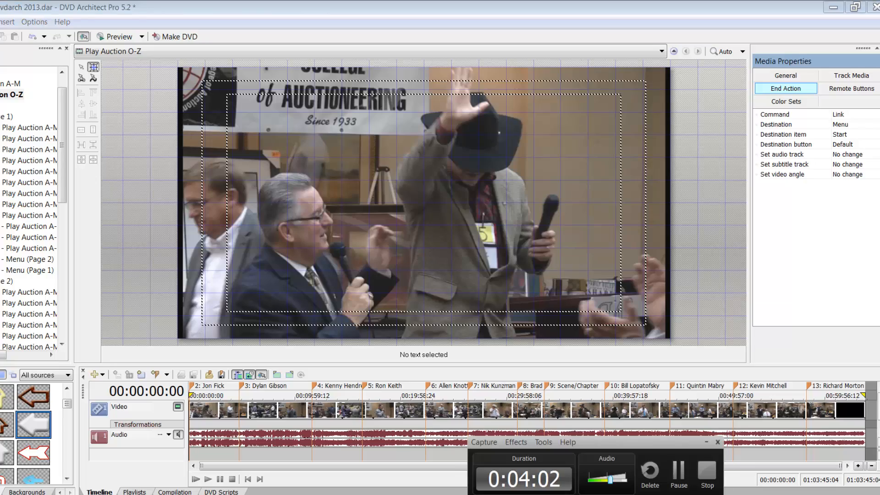
{"action": "left_click", "coordinate": [713, 479]}
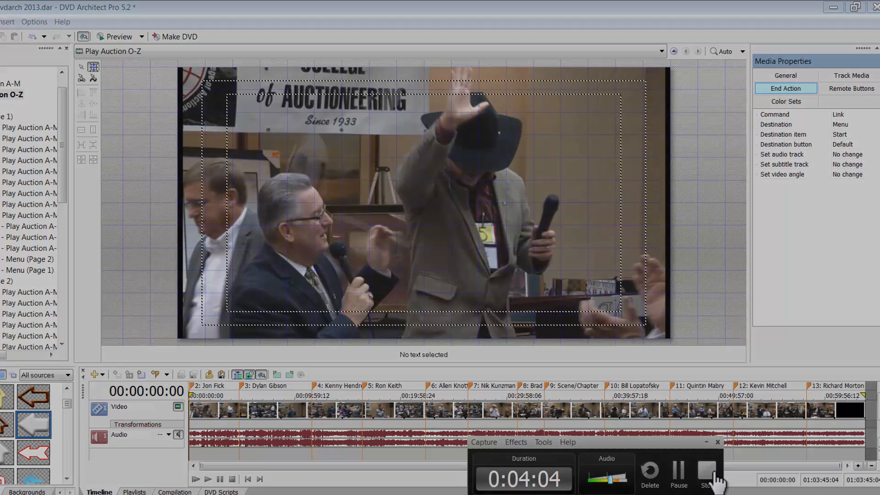